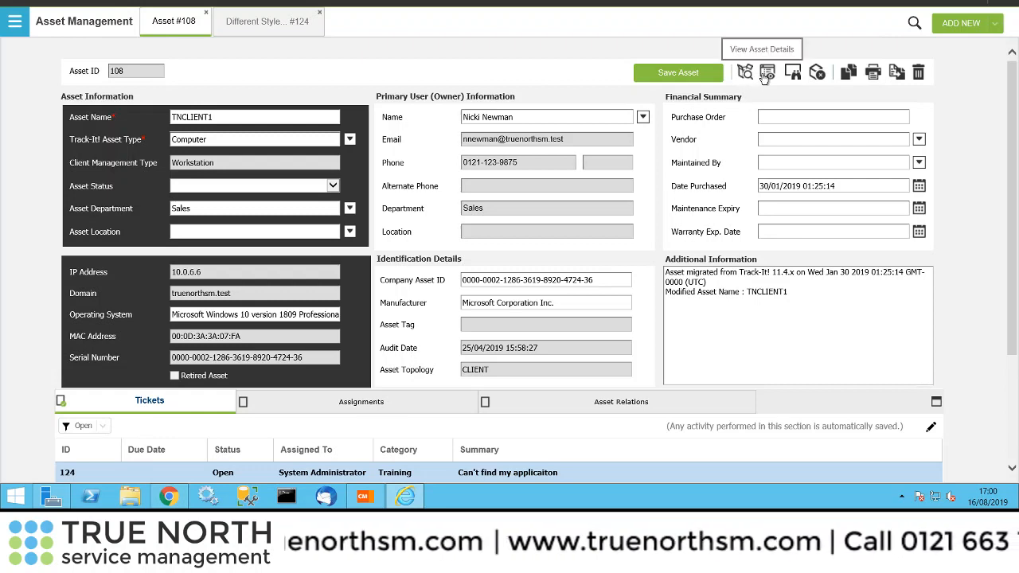
Step: Review the asset details of TNCLIENT1 from hardware, software and security through financial data and asset relations, and close them
{"action": "left_click", "coordinate": [766, 75]}
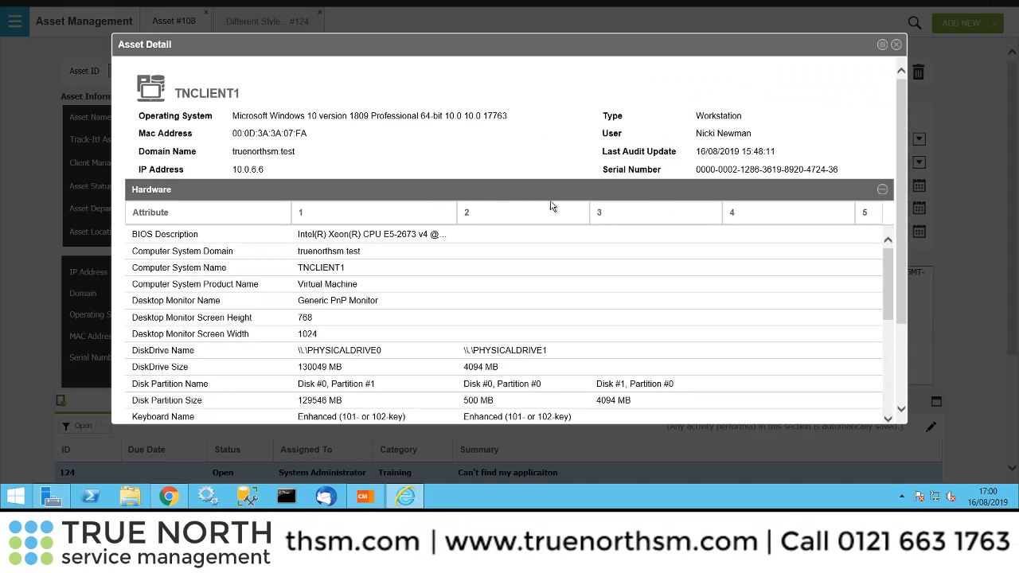
{"action": "left_click", "coordinate": [882, 192]}
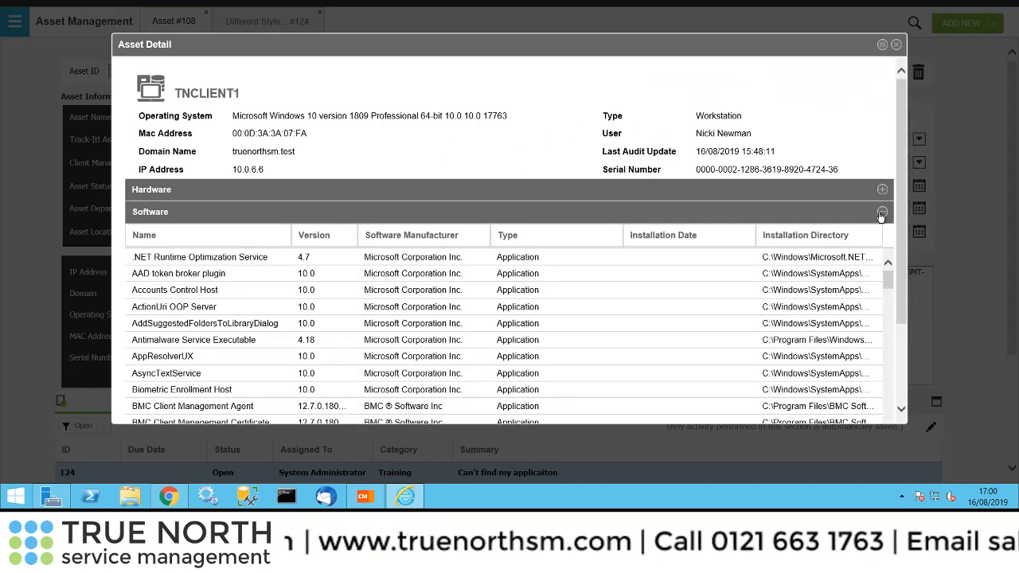
{"action": "left_click", "coordinate": [882, 214]}
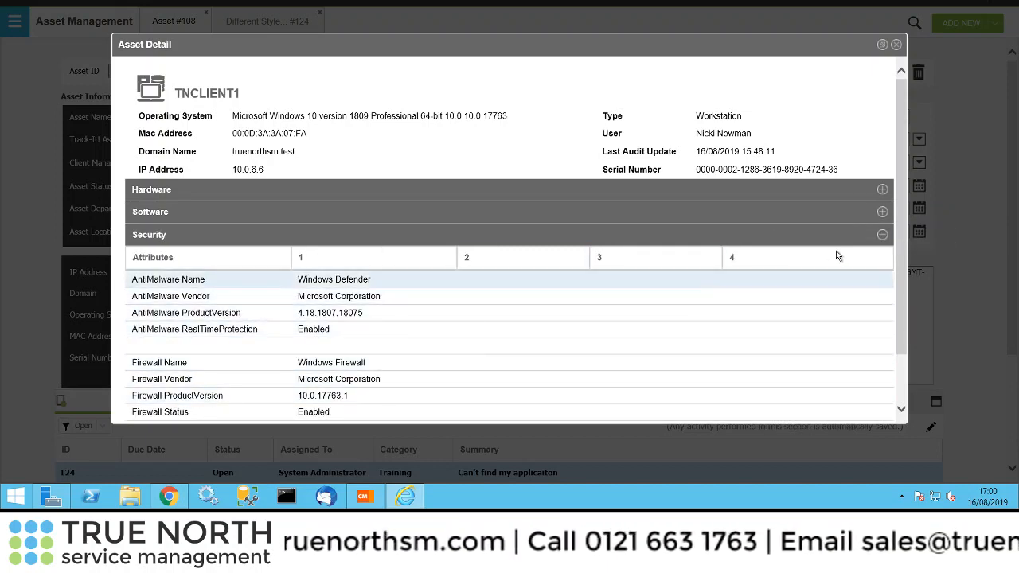
{"action": "left_click", "coordinate": [882, 236]}
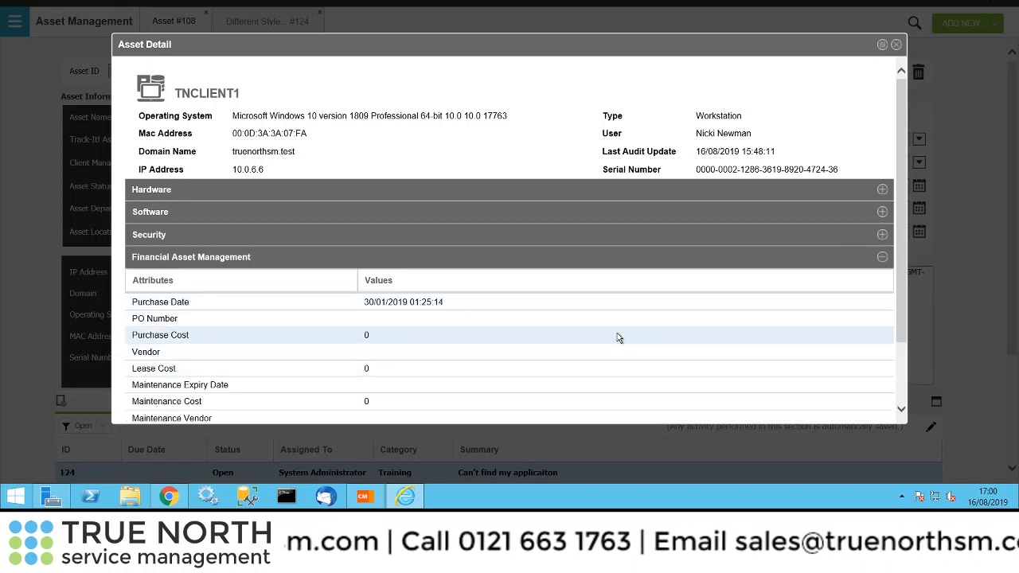
{"action": "left_click", "coordinate": [882, 257]}
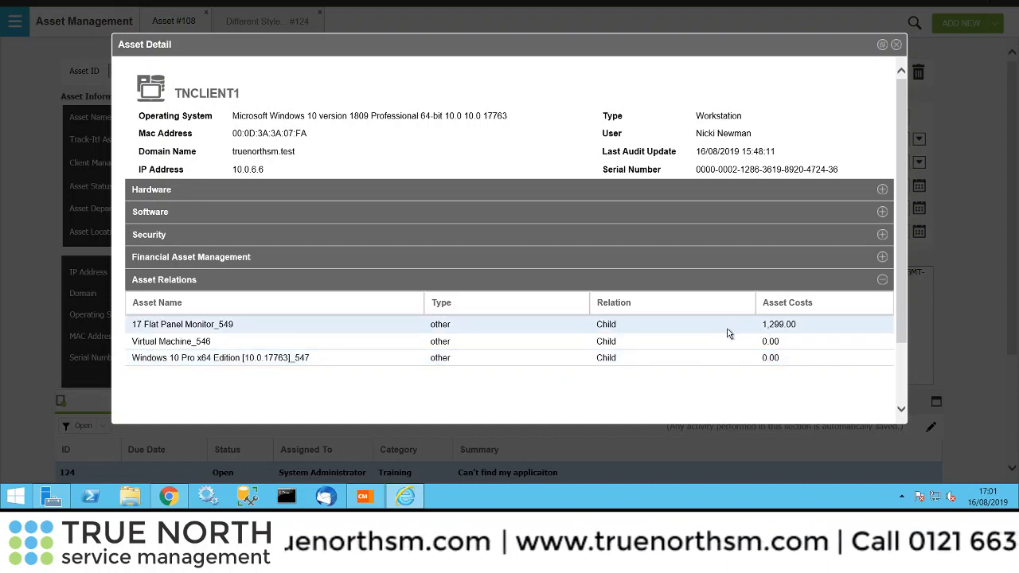
{"action": "left_click", "coordinate": [896, 45]}
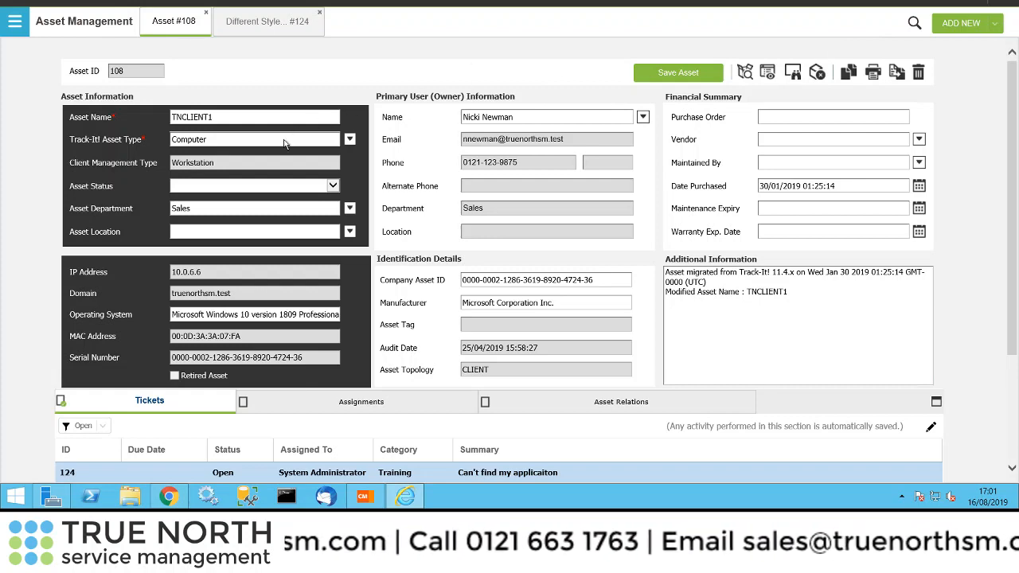
Step: Start a remote control session for the asset of ticket 124, continuing past the website's certificate warning
{"action": "left_click", "coordinate": [259, 24]}
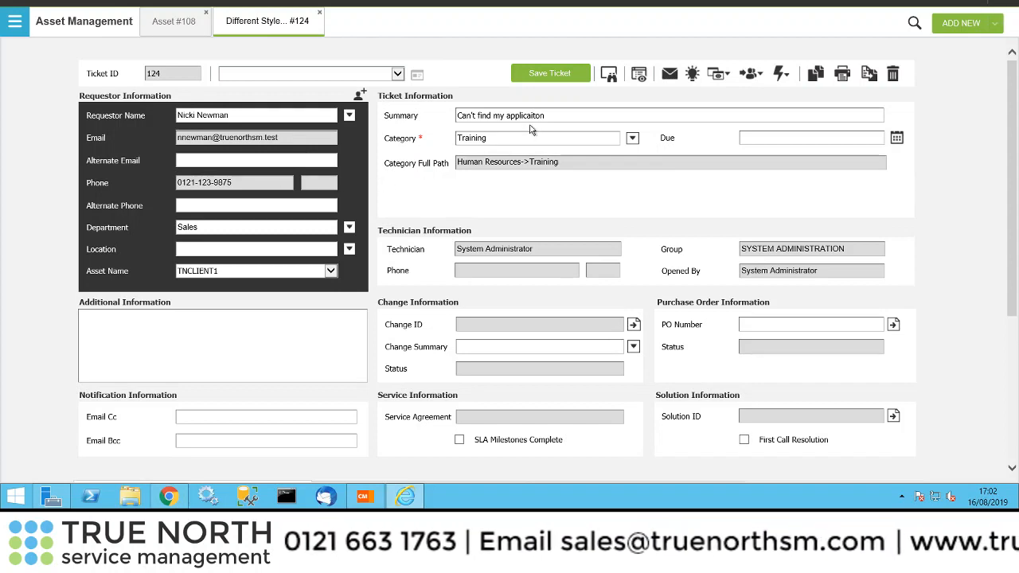
{"action": "left_click", "coordinate": [611, 77]}
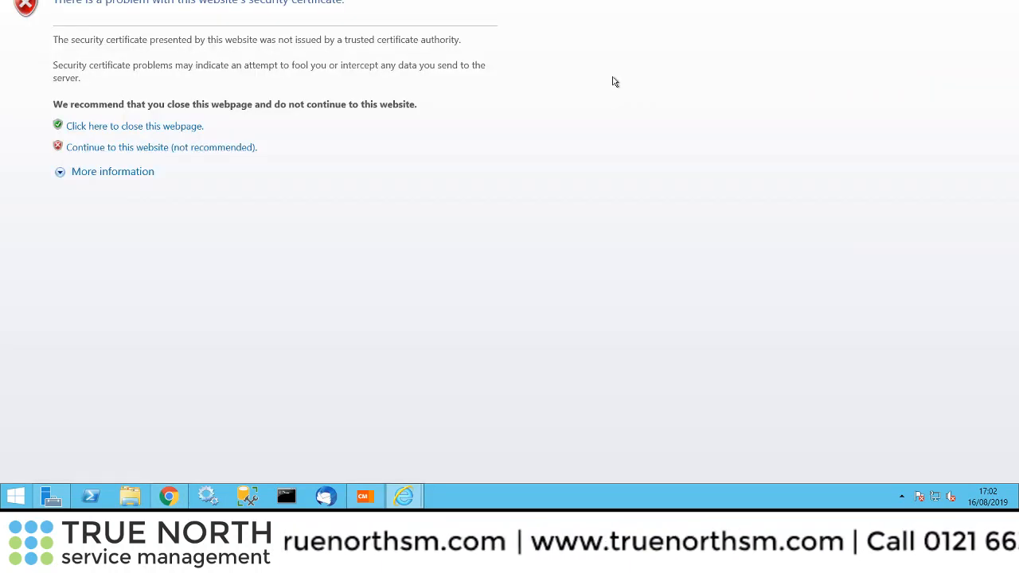
{"action": "left_click", "coordinate": [184, 148]}
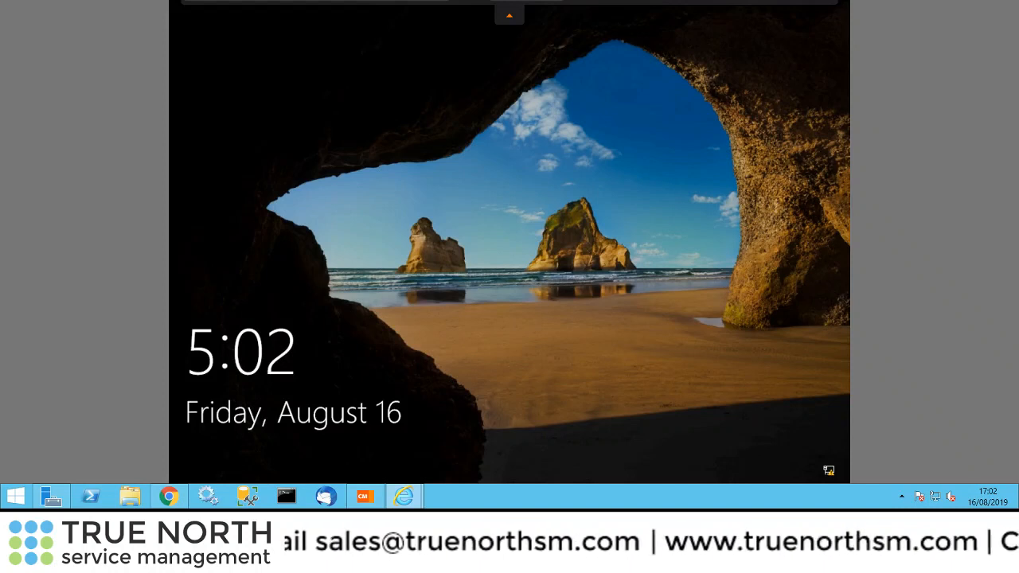
Step: Review the remote session's connection configuration without changing it and close the session
{"action": "left_click", "coordinate": [813, 2]}
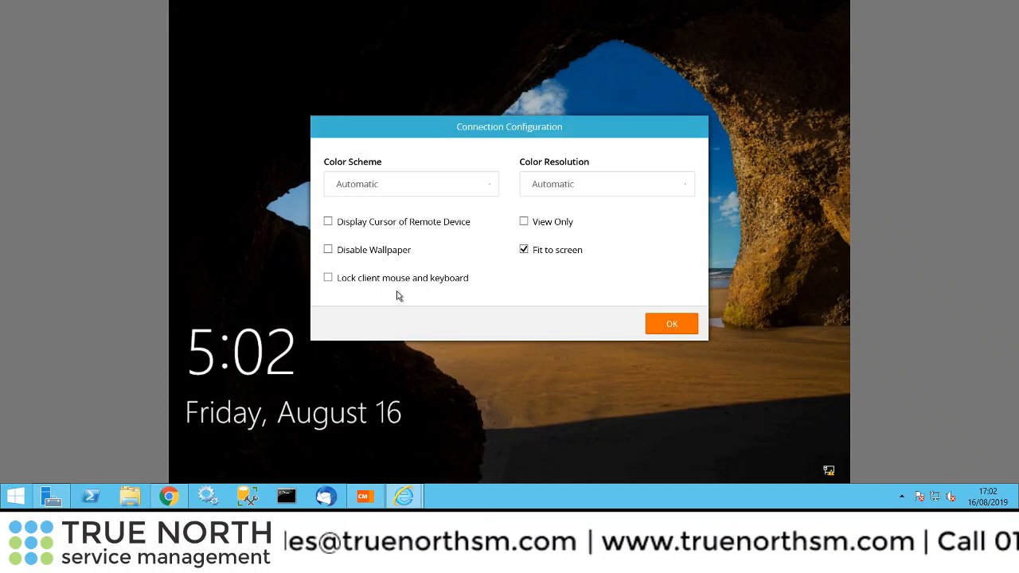
{"action": "left_click", "coordinate": [660, 326]}
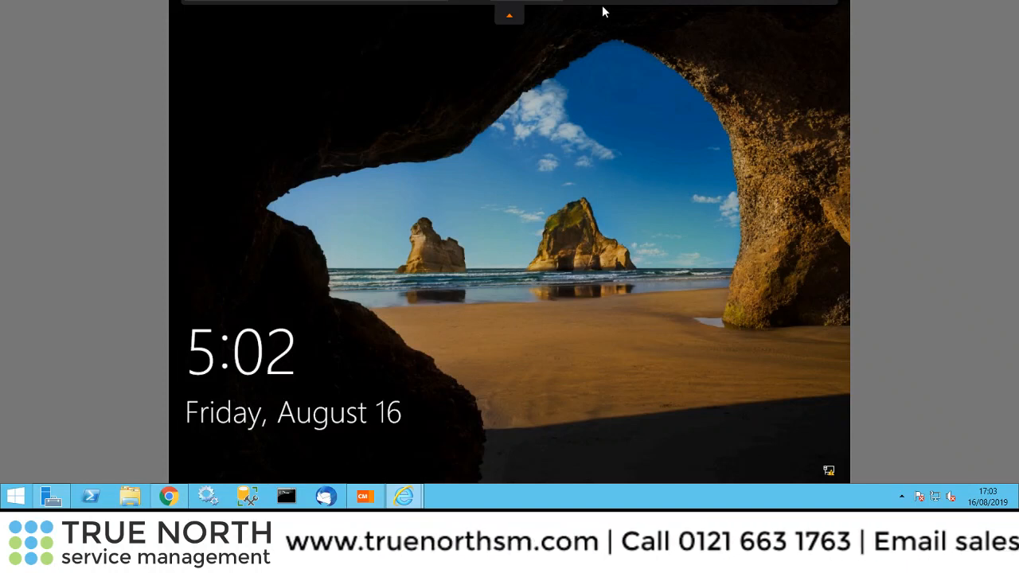
{"action": "left_click", "coordinate": [831, 1]}
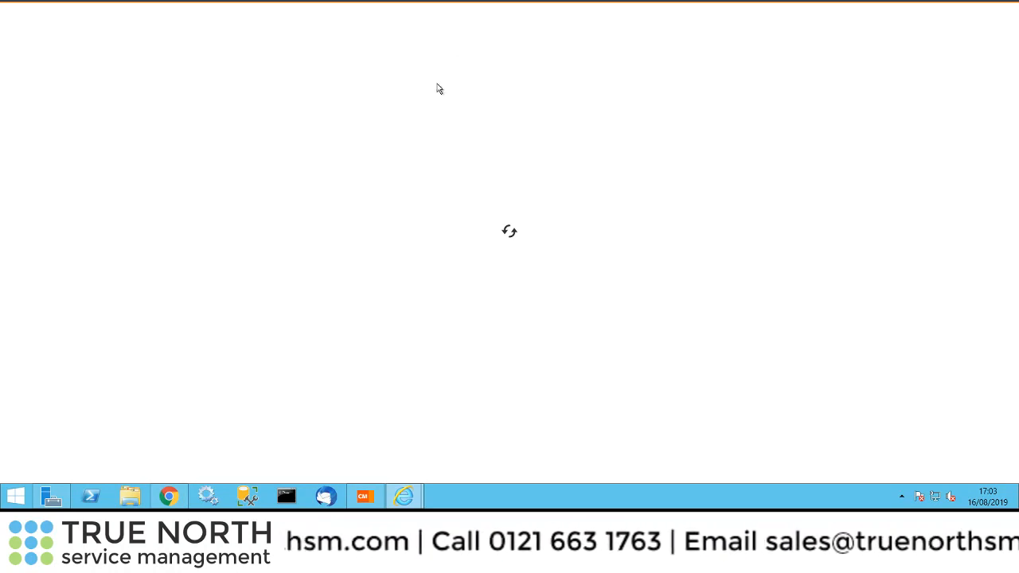
Step: Switch to BMC Client Management and view the inventory of TNSVR1 in the device topology
{"action": "mouse_move", "coordinate": [372, 498]}
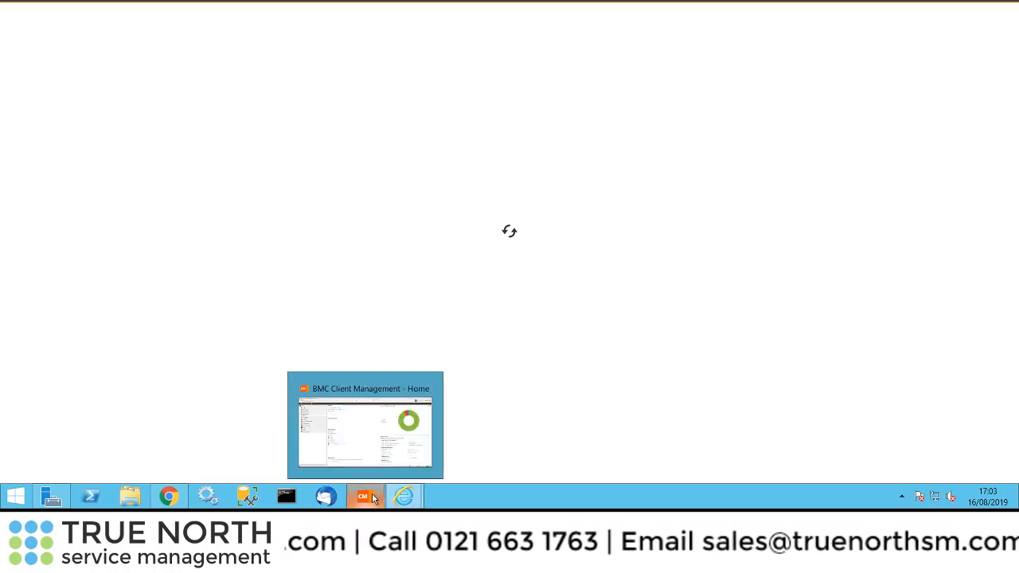
{"action": "left_click", "coordinate": [367, 453]}
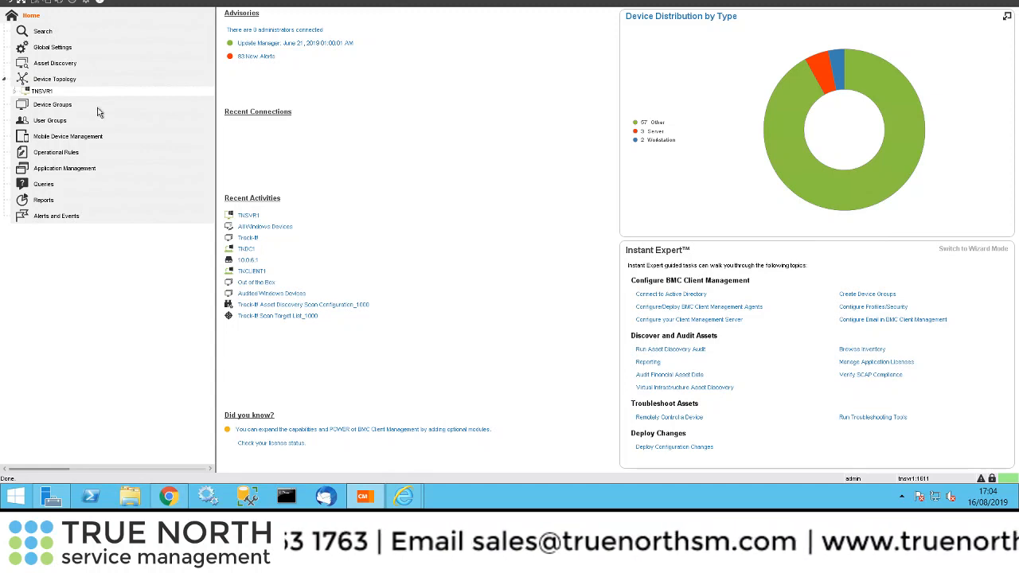
{"action": "left_click", "coordinate": [52, 79]}
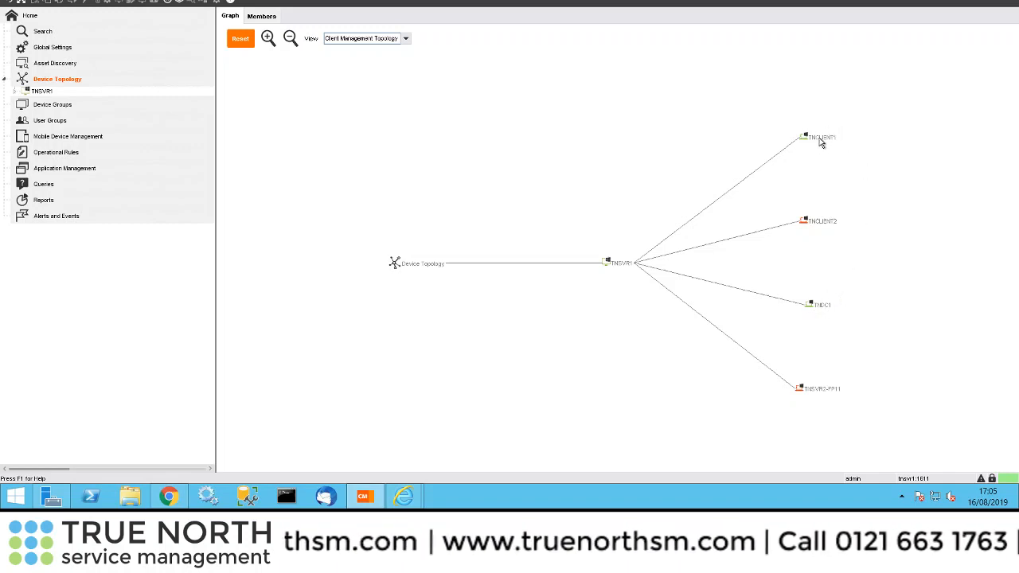
{"action": "left_click", "coordinate": [14, 92]}
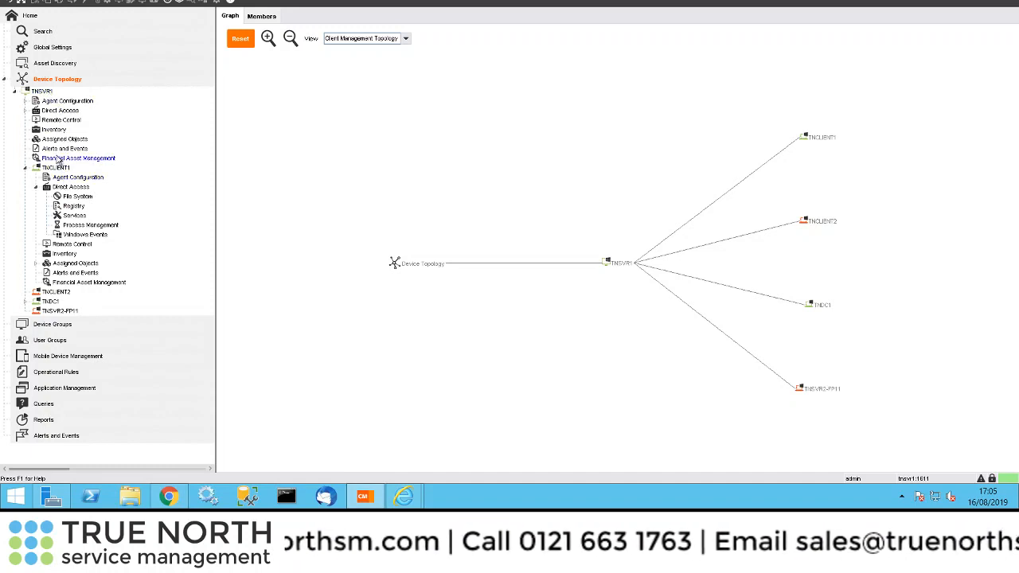
{"action": "double_click", "coordinate": [55, 130]}
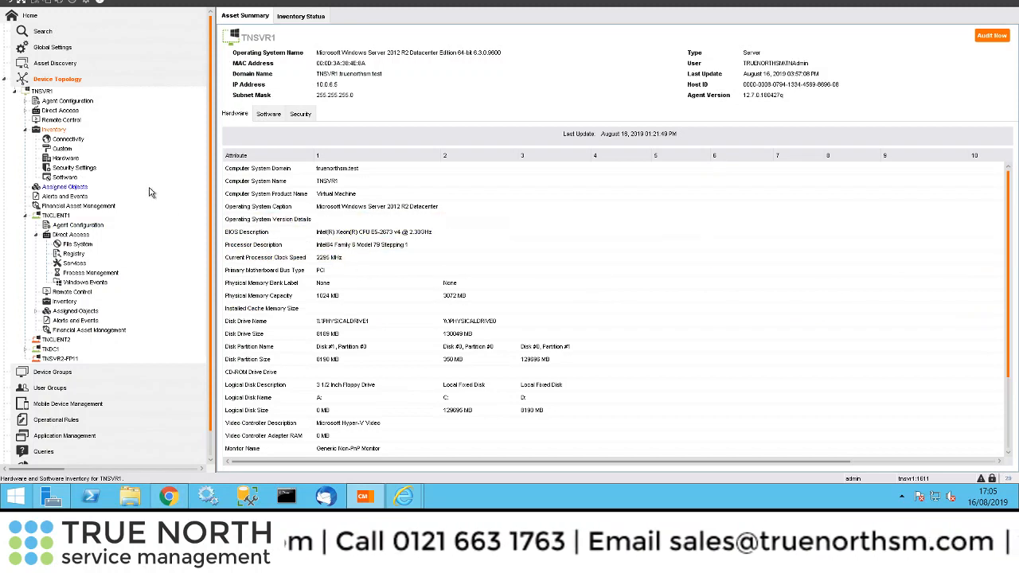
{"action": "left_click", "coordinate": [14, 92]}
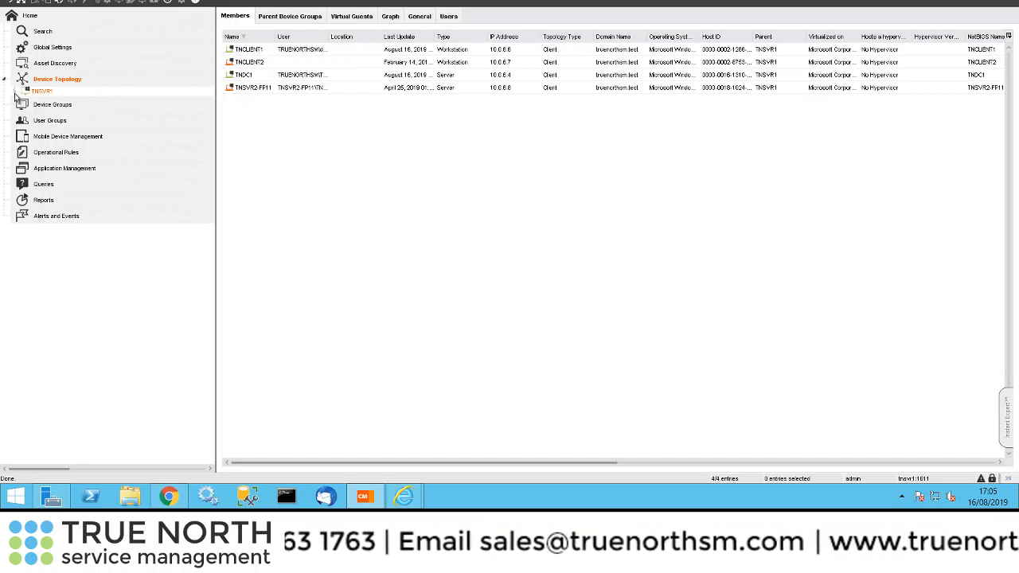
Step: View the inventory summary of TNCLIENT1 under TNSVR1 and collapse its inventory branch
{"action": "left_click", "coordinate": [15, 93]}
{"action": "left_click", "coordinate": [49, 217]}
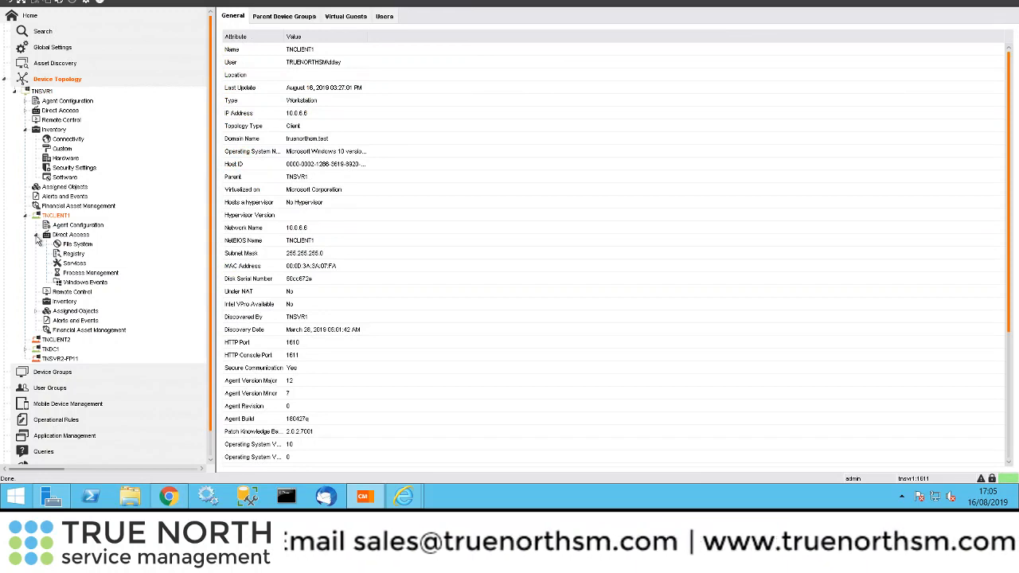
{"action": "left_click", "coordinate": [37, 237]}
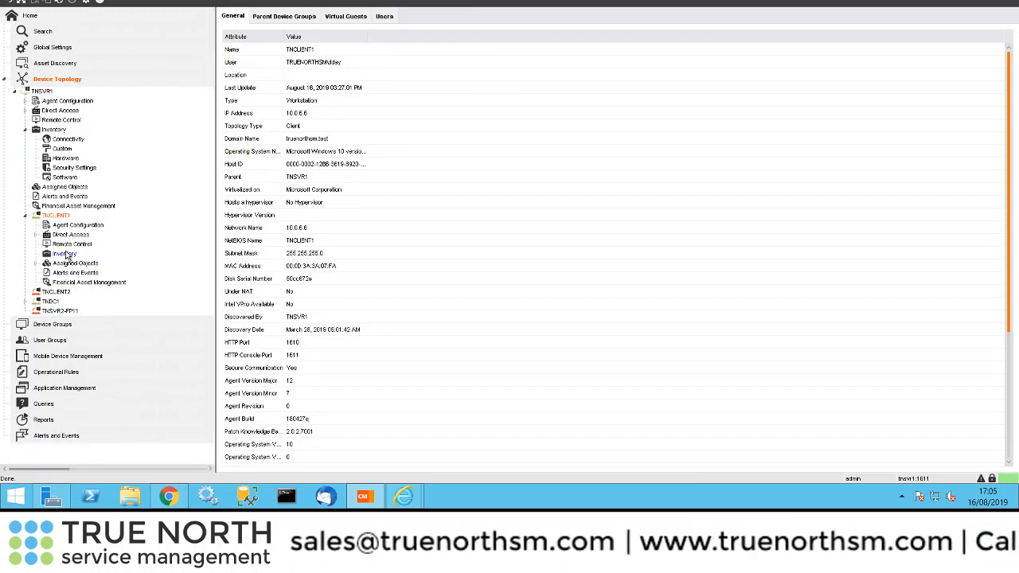
{"action": "left_click", "coordinate": [65, 254]}
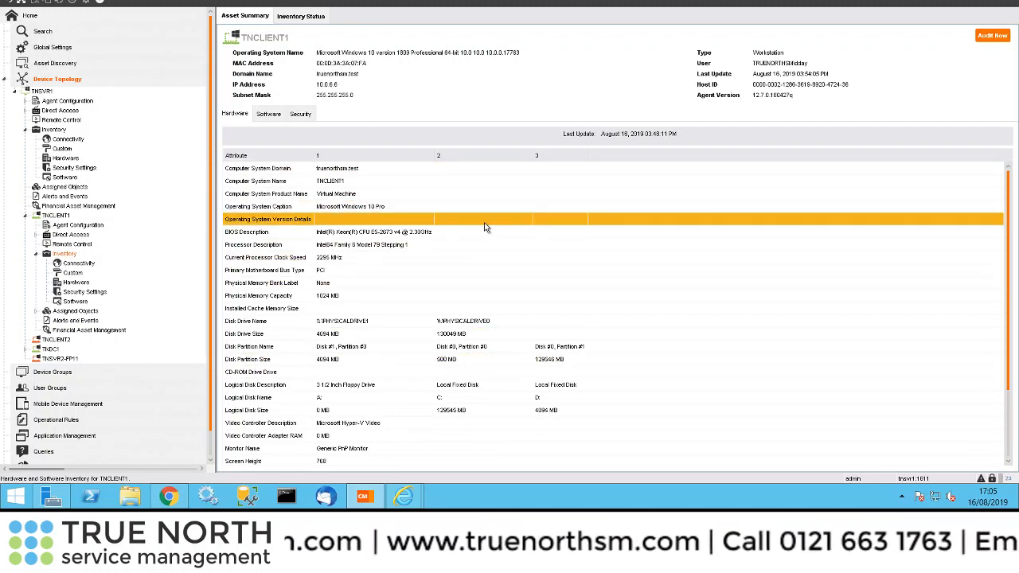
{"action": "left_click", "coordinate": [37, 255]}
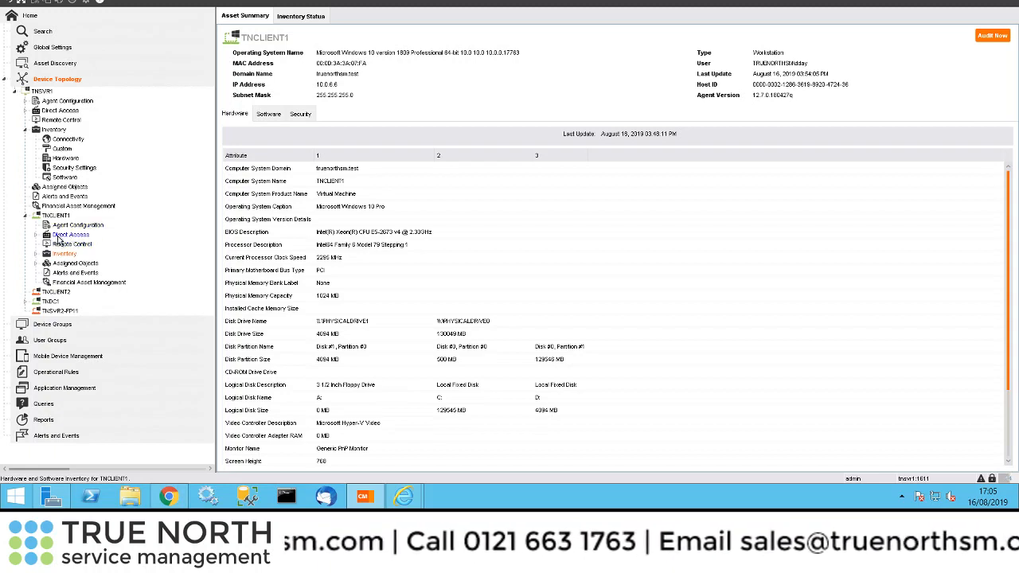
Step: Browse TNCLIENT1's file system through direct access to Program Files (x86), Windows Mail on drive C, and collapse the drive
{"action": "left_click", "coordinate": [58, 238]}
{"action": "double_click", "coordinate": [57, 239]}
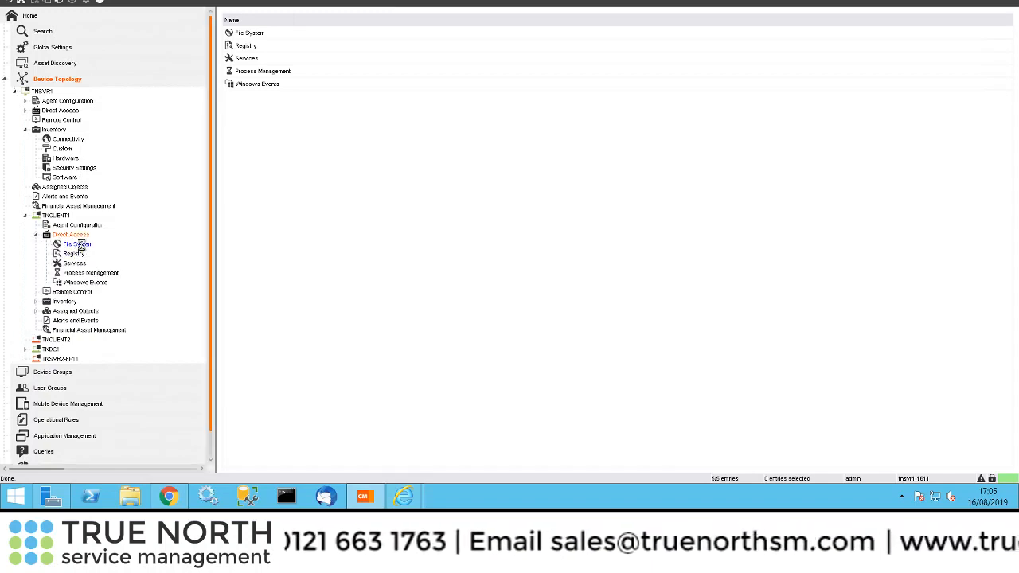
{"action": "double_click", "coordinate": [78, 244]}
{"action": "double_click", "coordinate": [94, 254]}
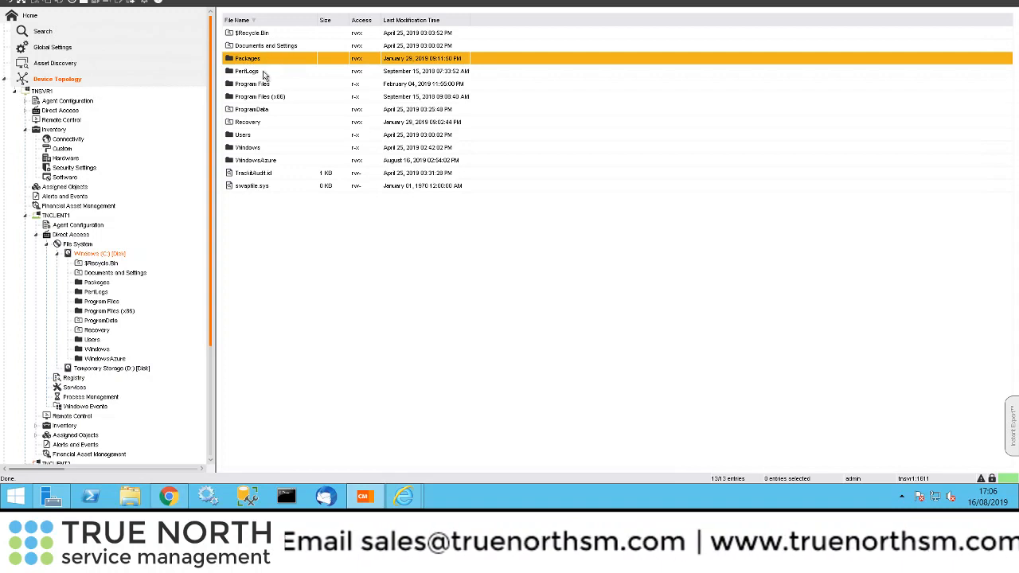
{"action": "double_click", "coordinate": [266, 96]}
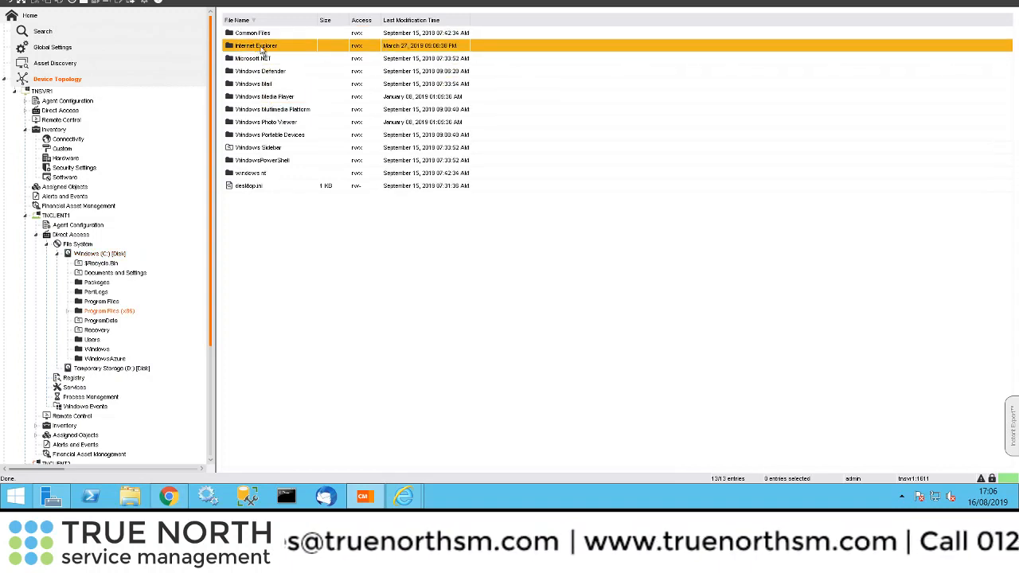
{"action": "double_click", "coordinate": [261, 88]}
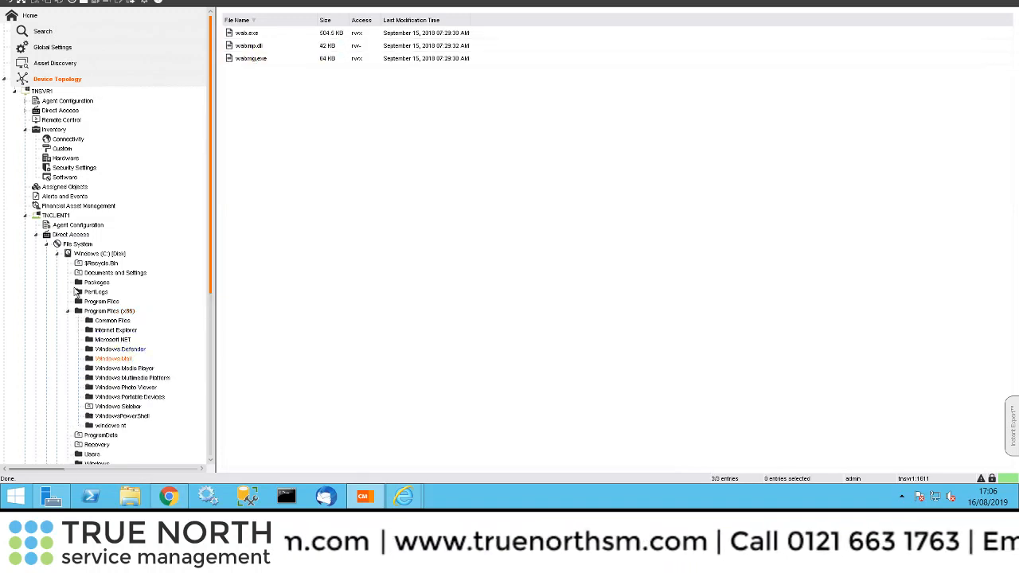
{"action": "left_click", "coordinate": [57, 253]}
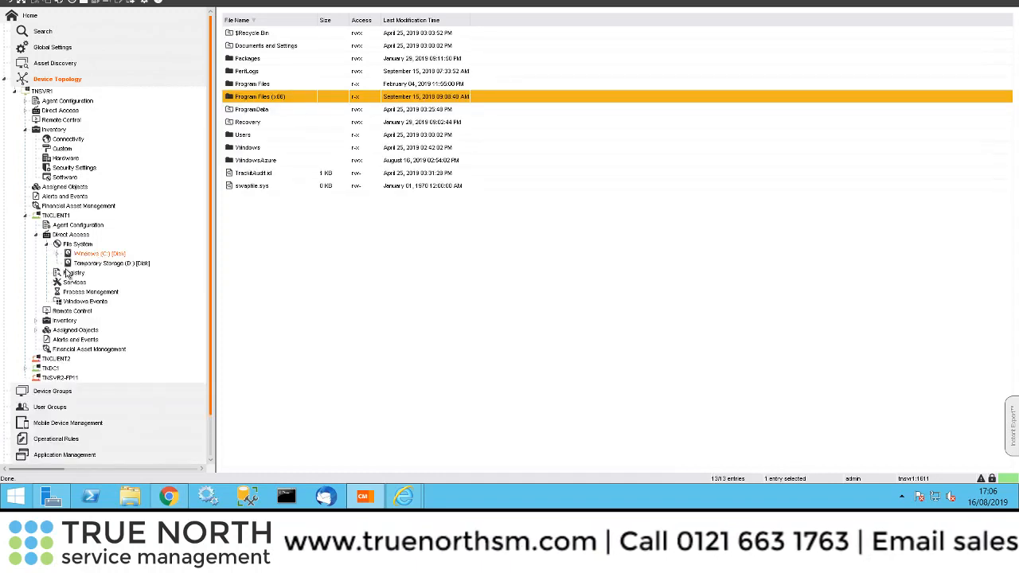
Step: View HKEY_LOCAL_MACHINE in TNCLIENT1's registry and collapse the registry branch
{"action": "left_click", "coordinate": [68, 273]}
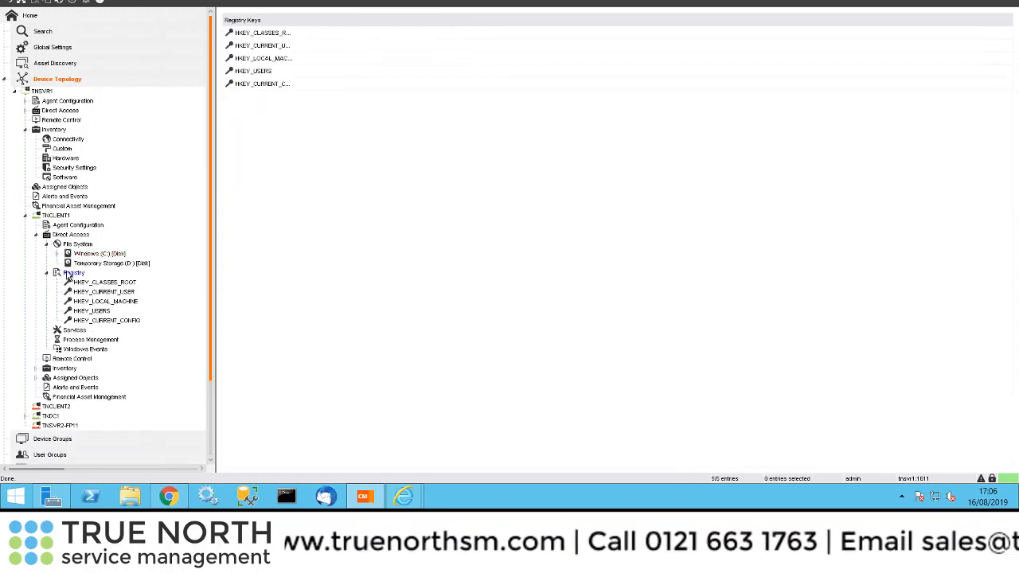
{"action": "double_click", "coordinate": [260, 58]}
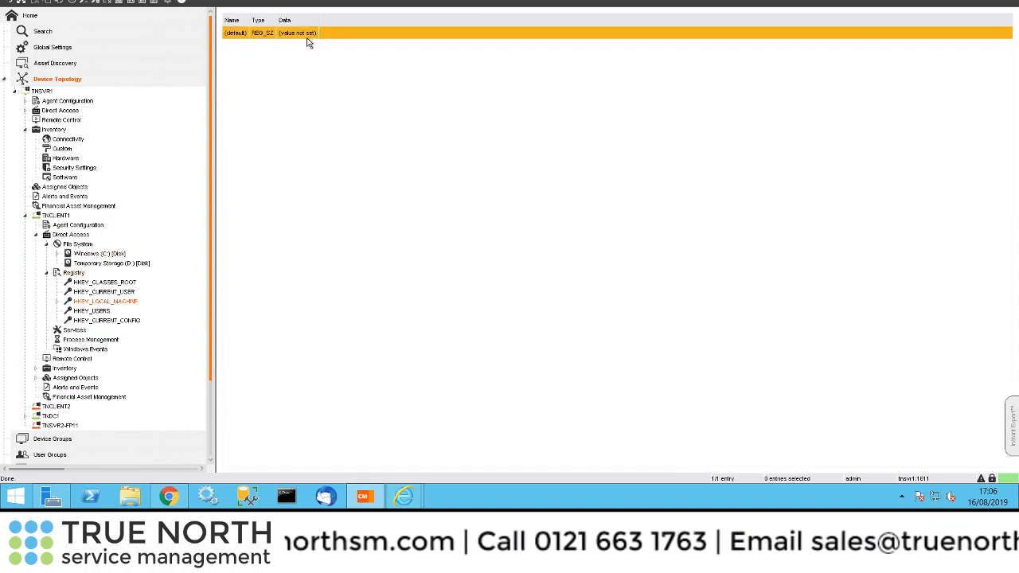
{"action": "left_click", "coordinate": [46, 274]}
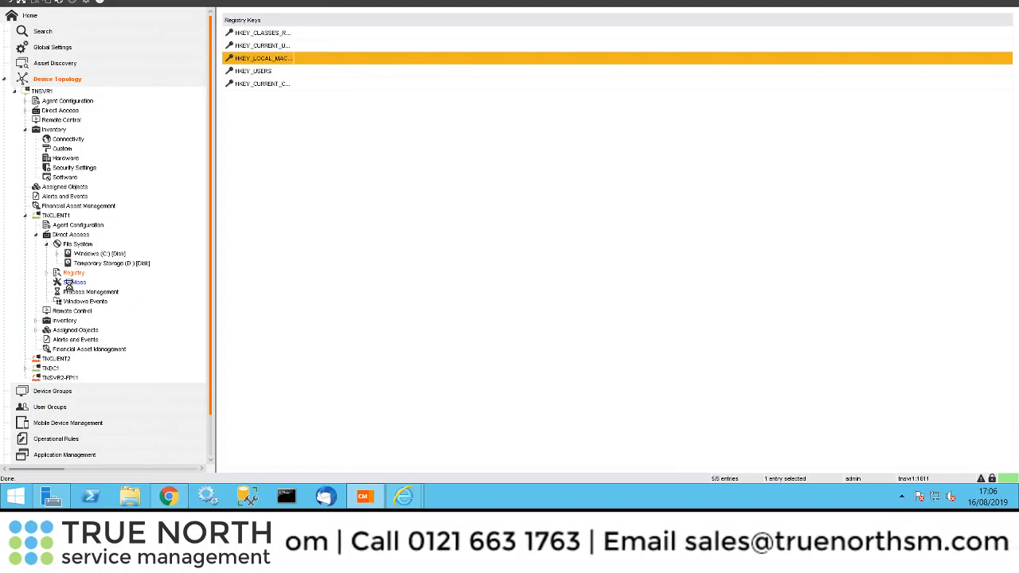
Step: List the services on TNCLIENT1 and check the actions available for the BCM Agent service
{"action": "left_click", "coordinate": [70, 283]}
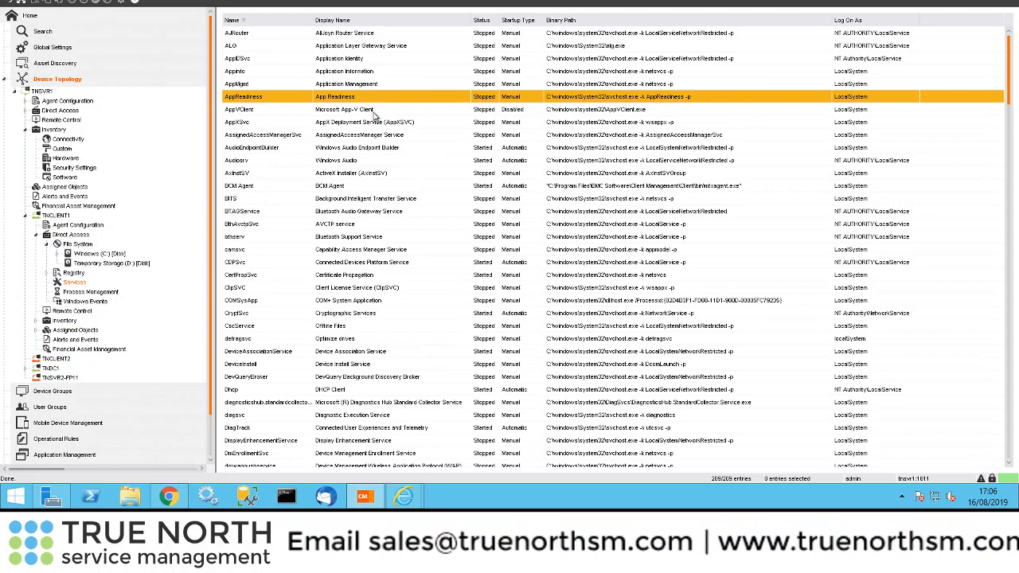
{"action": "left_click", "coordinate": [355, 186]}
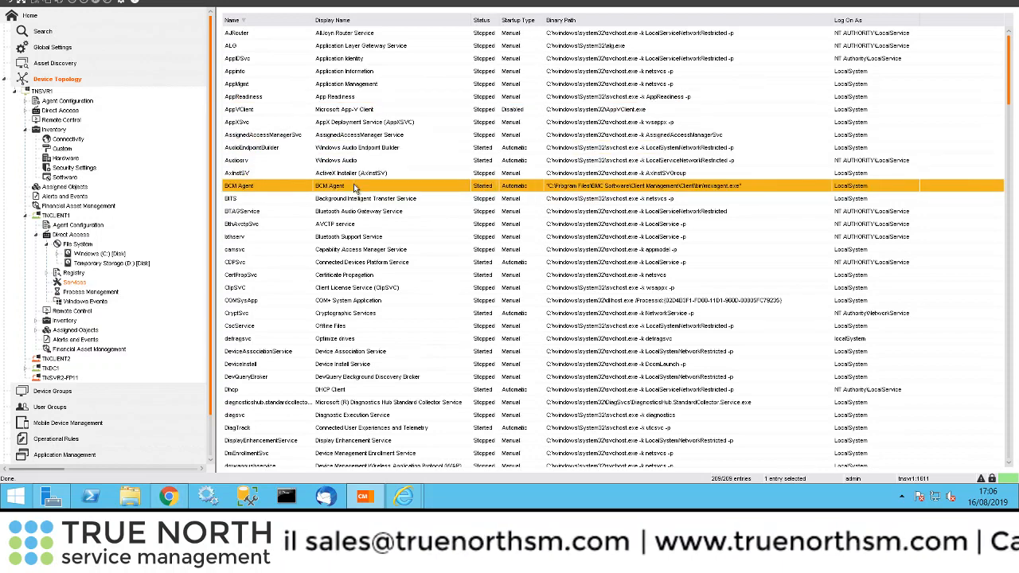
{"action": "right_click", "coordinate": [355, 186]}
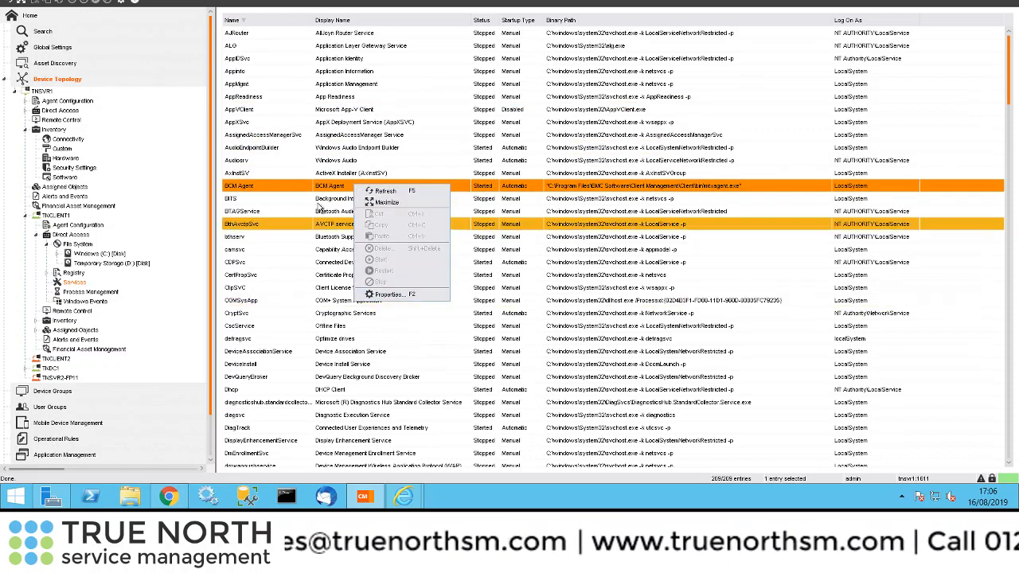
{"action": "left_click", "coordinate": [319, 189]}
{"action": "right_click", "coordinate": [319, 189]}
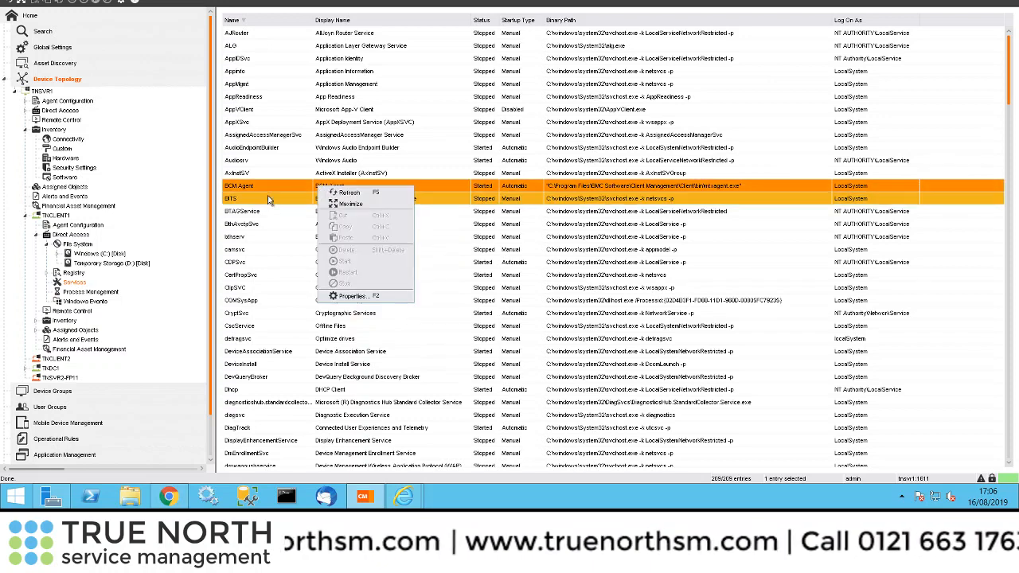
{"action": "left_click", "coordinate": [285, 236]}
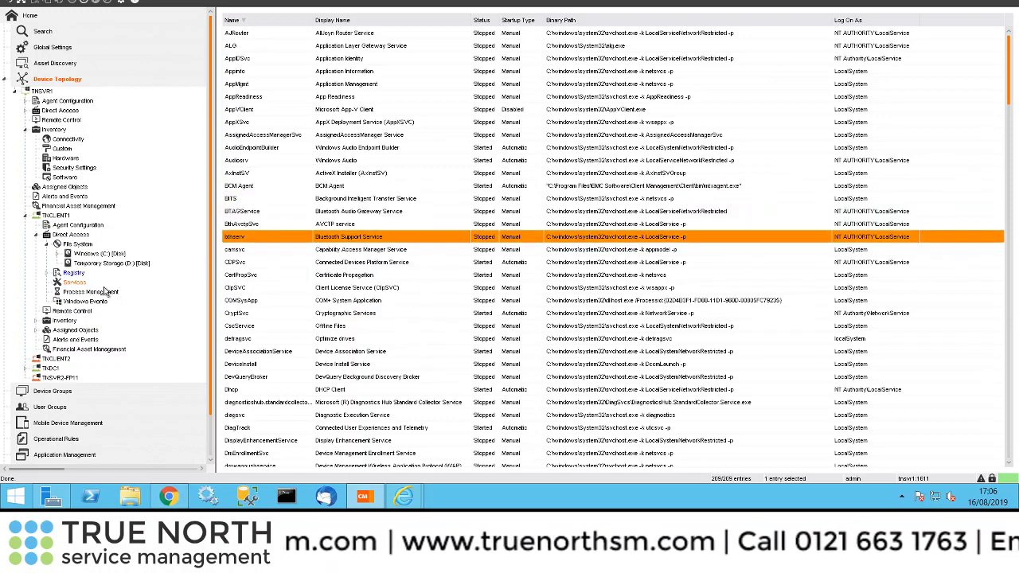
Step: View the Windows Events logs on TNCLIENT1 and collapse its direct access branch
{"action": "left_click", "coordinate": [82, 301]}
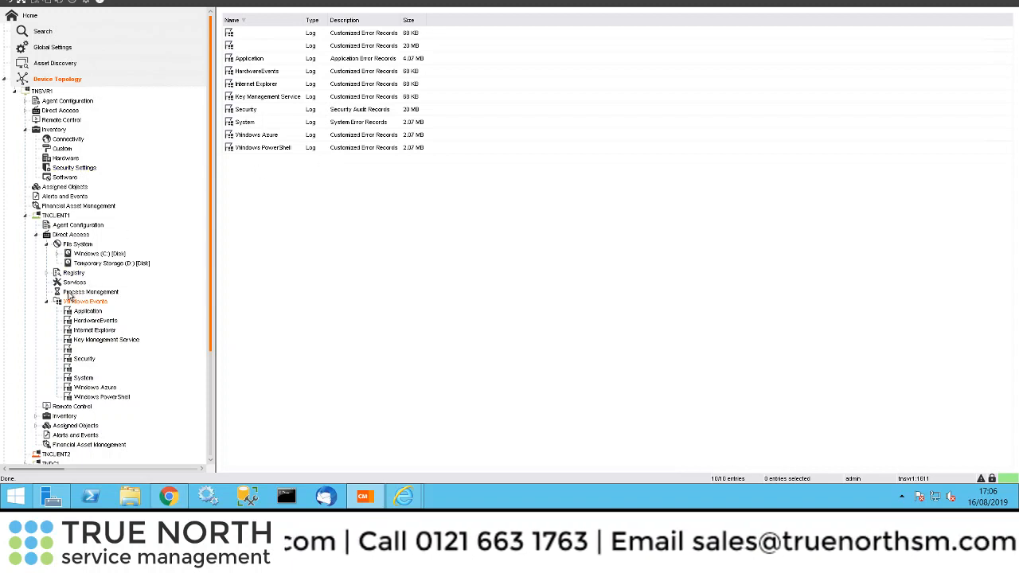
{"action": "left_click", "coordinate": [36, 235]}
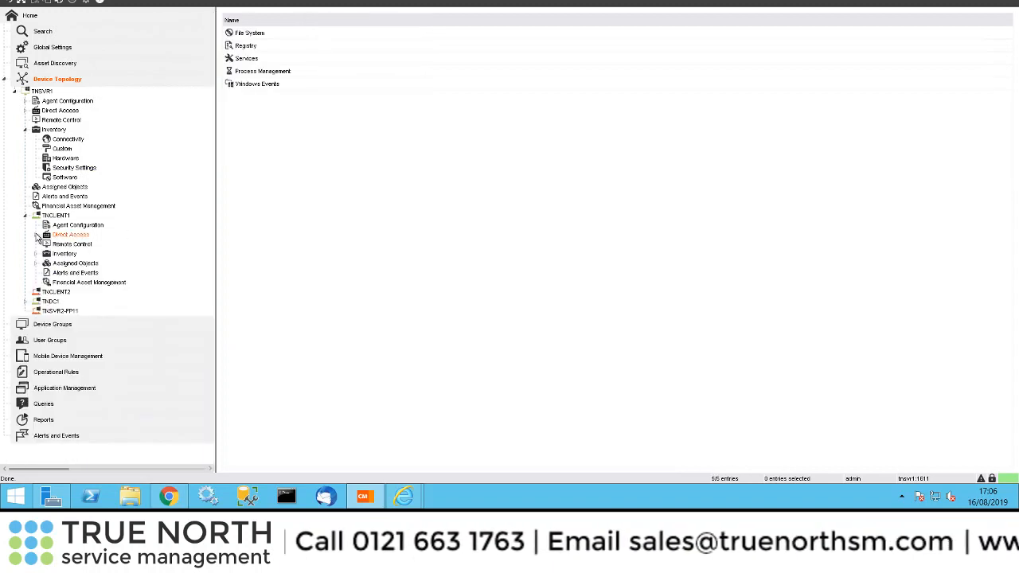
Step: Start a remote control session on TNCLIENT1 and switch its display between the restored and maximized views
{"action": "left_click", "coordinate": [59, 246]}
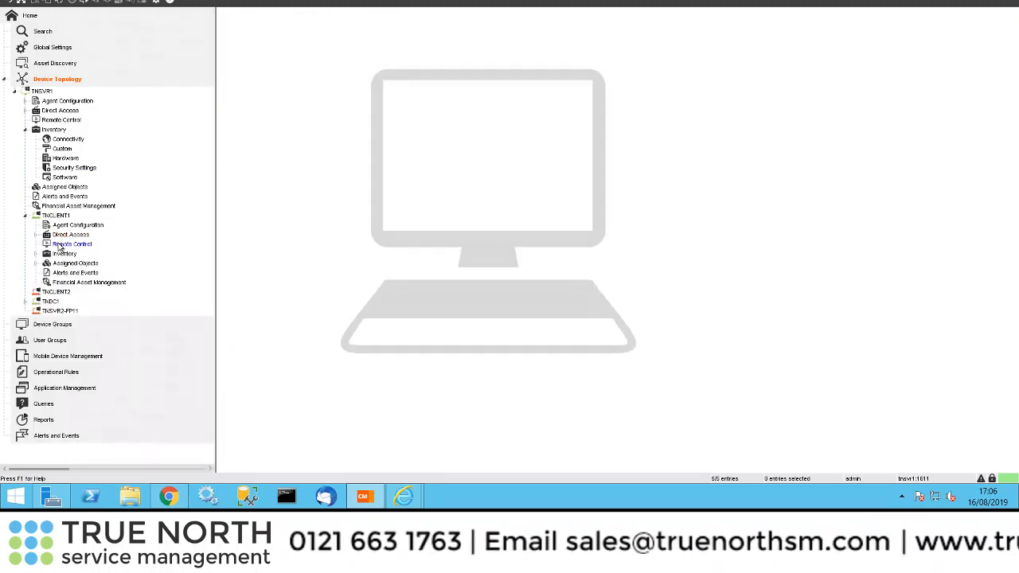
{"action": "right_click", "coordinate": [59, 246]}
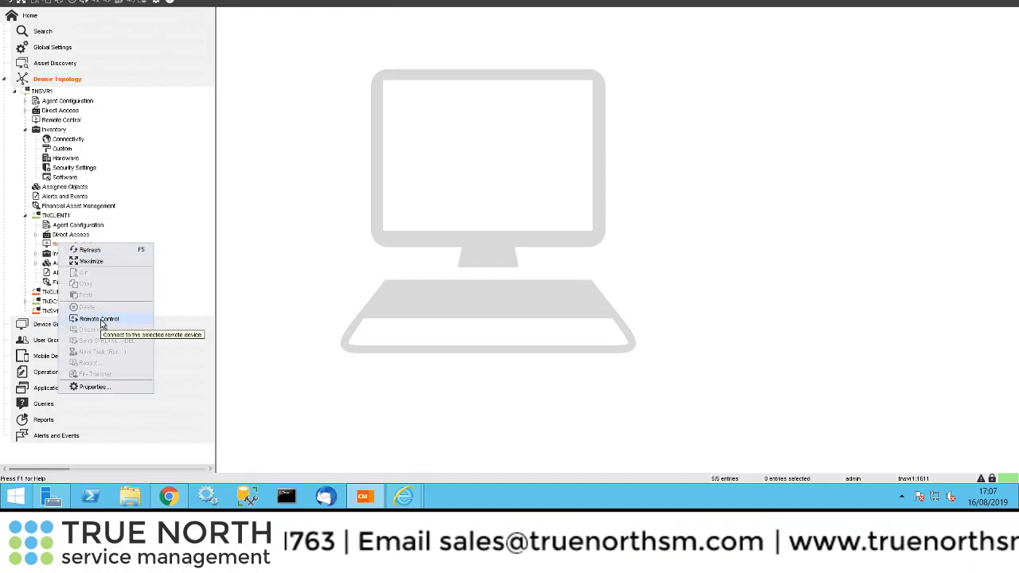
{"action": "left_click", "coordinate": [101, 320]}
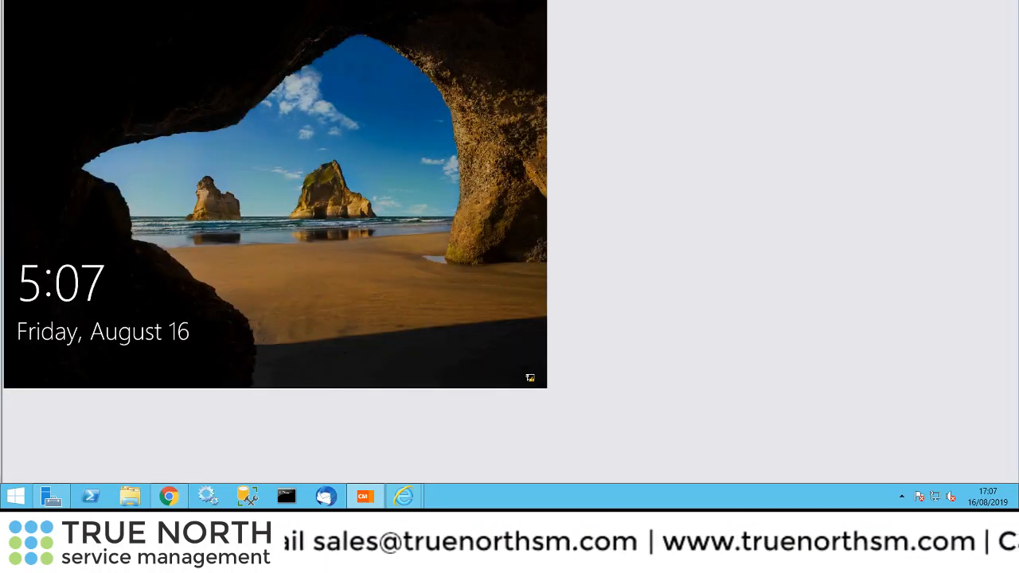
{"action": "left_click", "coordinate": [199, 0]}
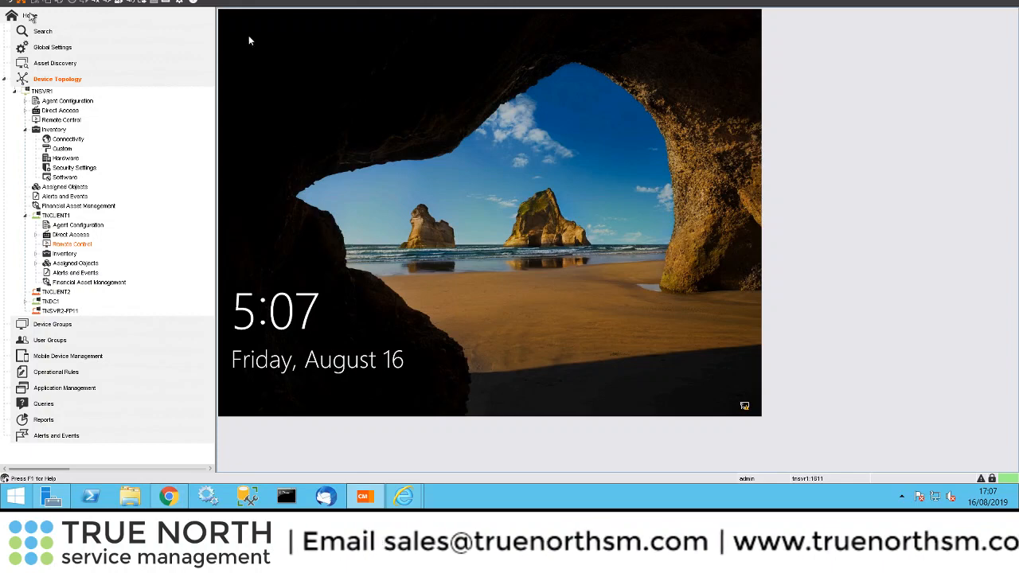
{"action": "left_click", "coordinate": [19, 3]}
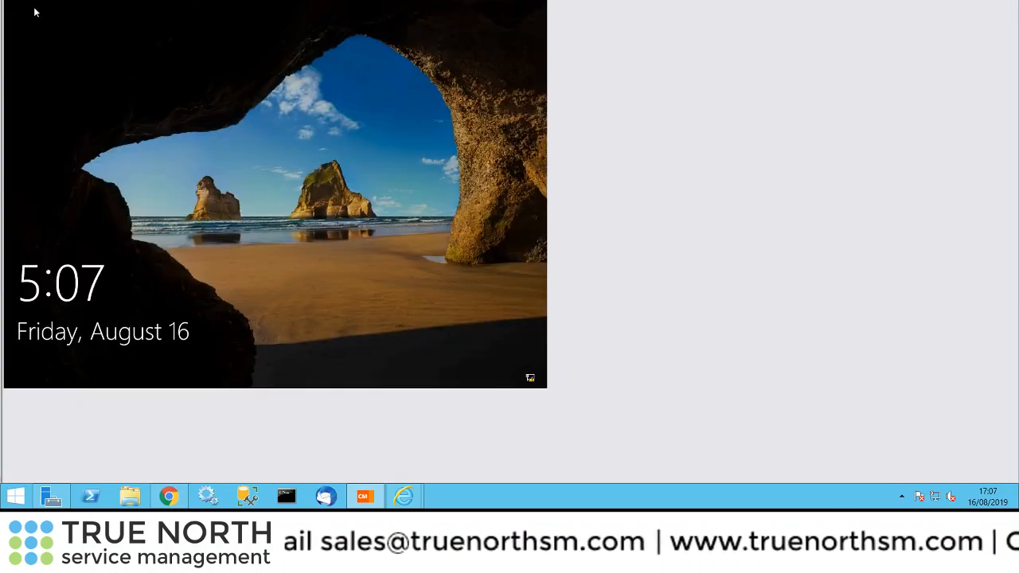